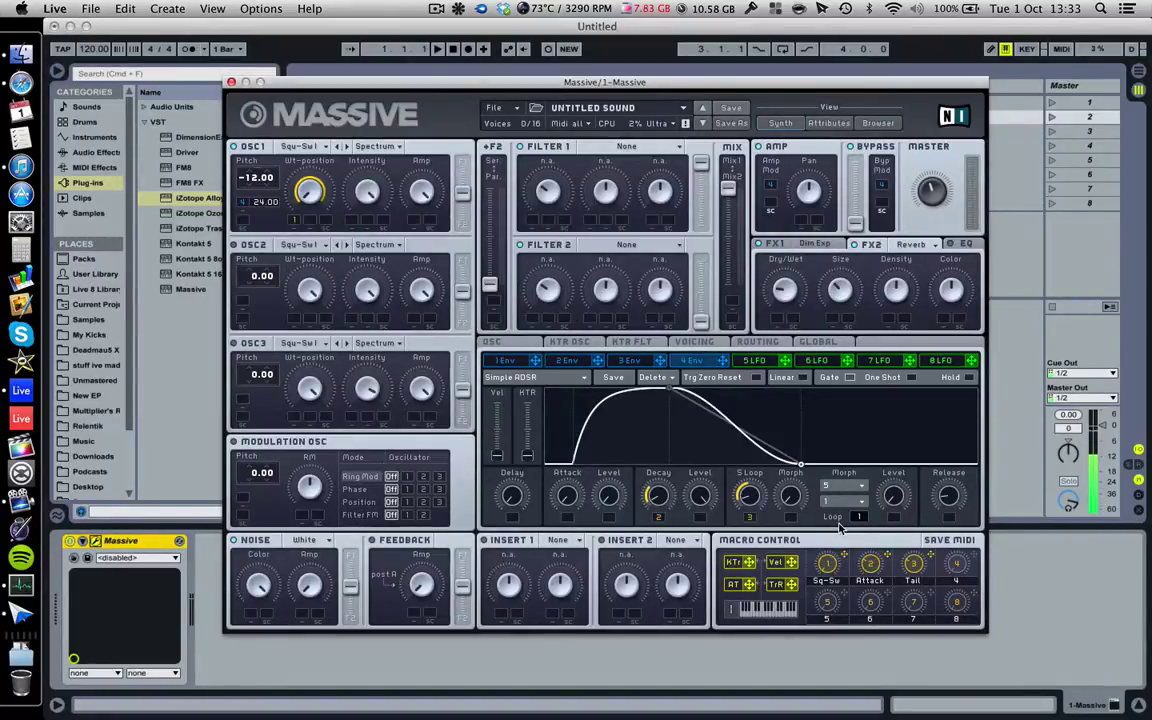
- Start a new empty sound in Massive and display envelope 3 for editing
click(495, 108)
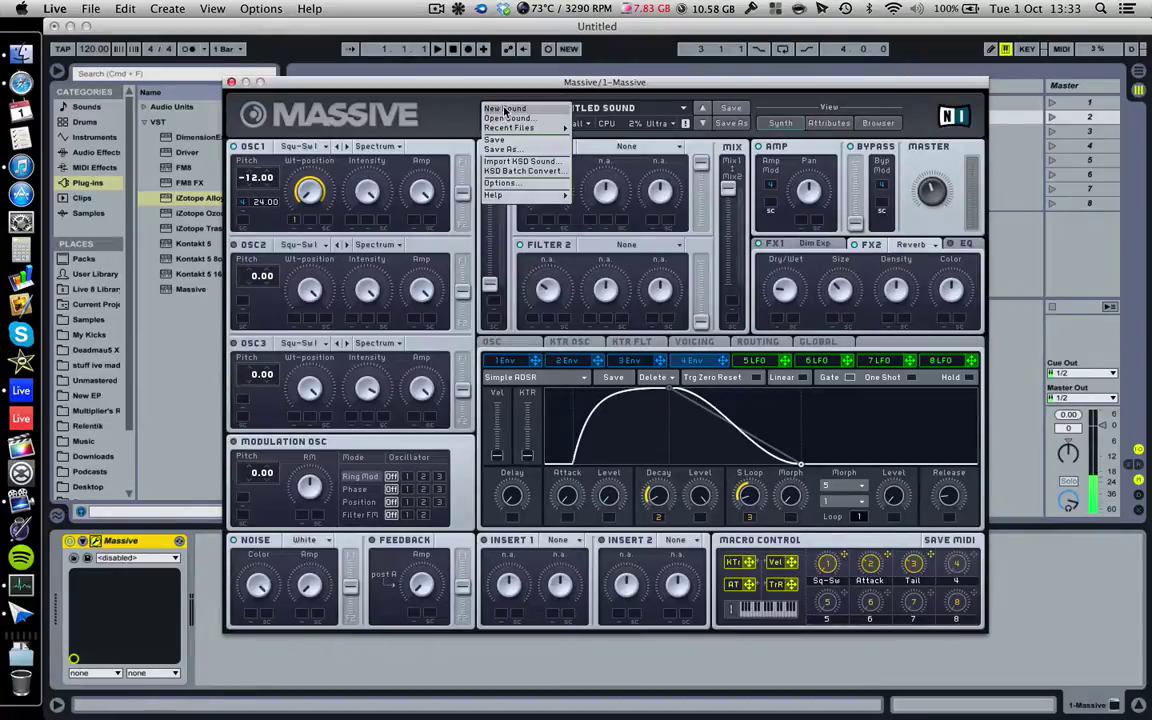
click(506, 109)
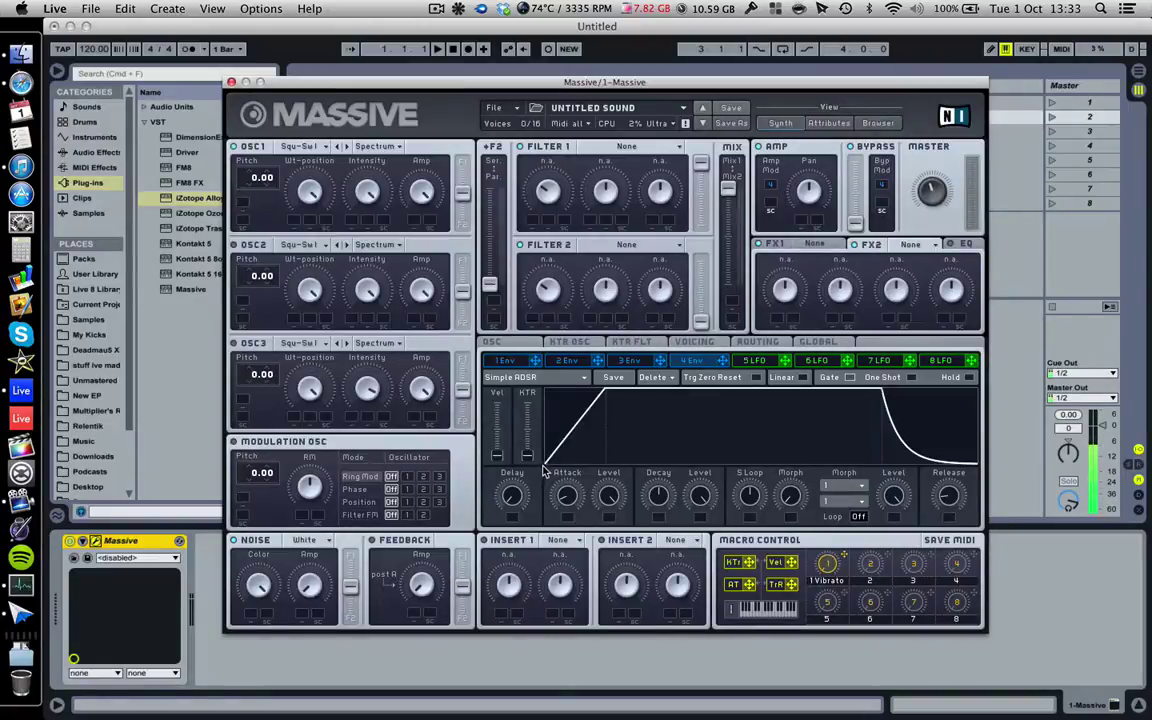
click(629, 361)
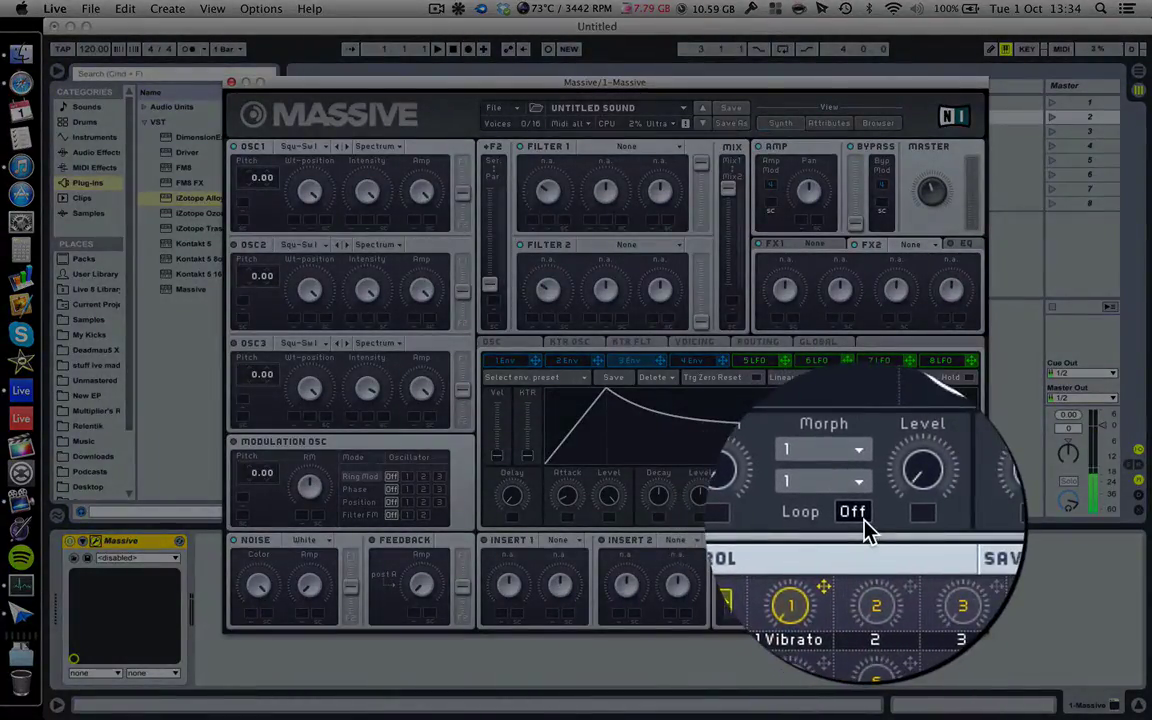
- Turn on envelope 3's loop, try the infinite setting, and settle on a loop count of 1
drag(864, 519, 863, 519)
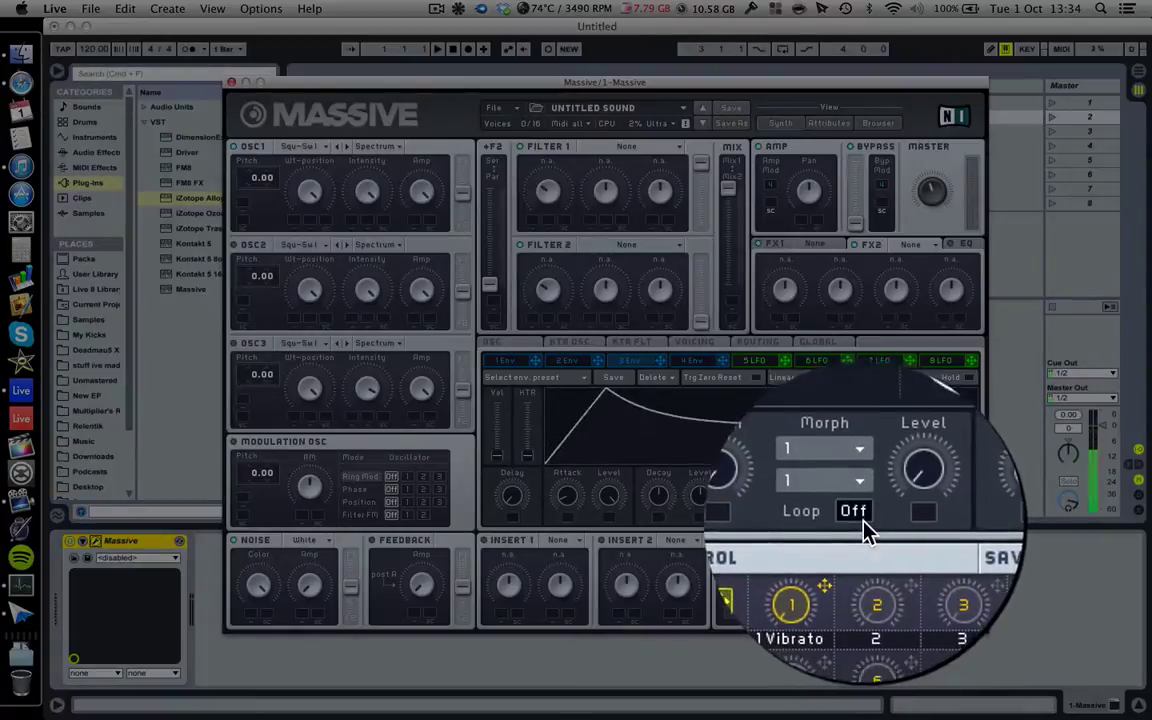
scroll(865, 530, up, 1)
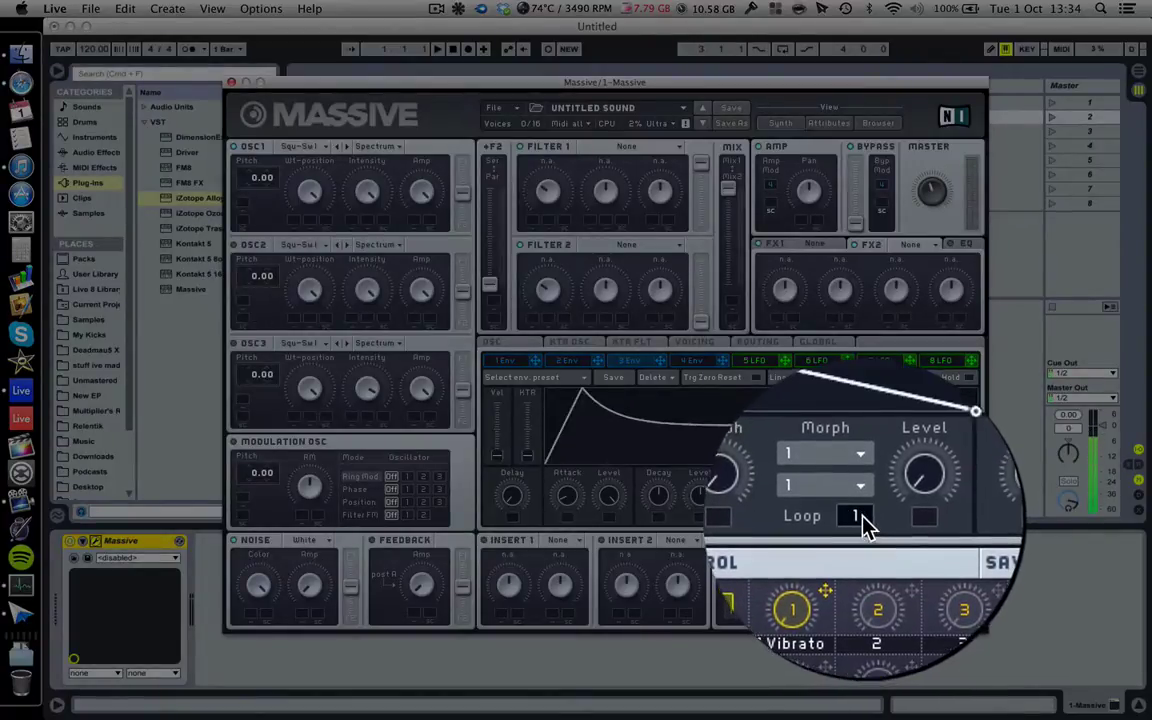
scroll(865, 527, down, 1)
mouse_move(863, 518)
mouse_down()
mouse_move(853, 391)
mouse_move(859, 535)
mouse_up()
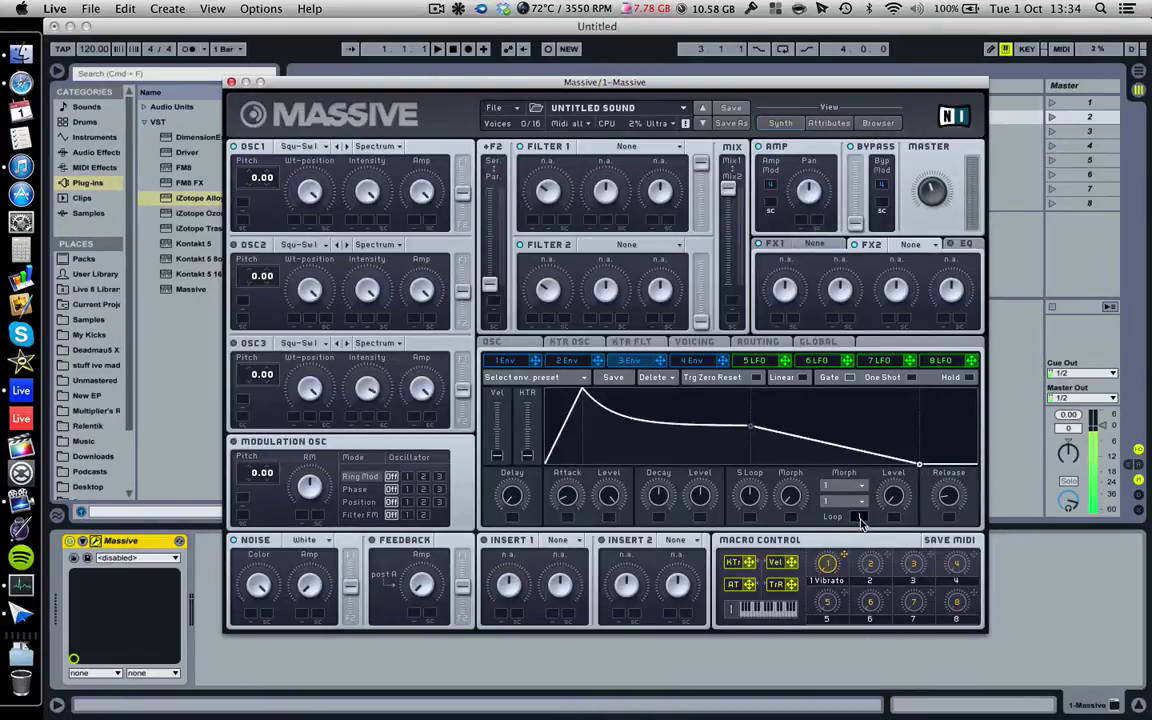
drag(860, 521, 861, 522)
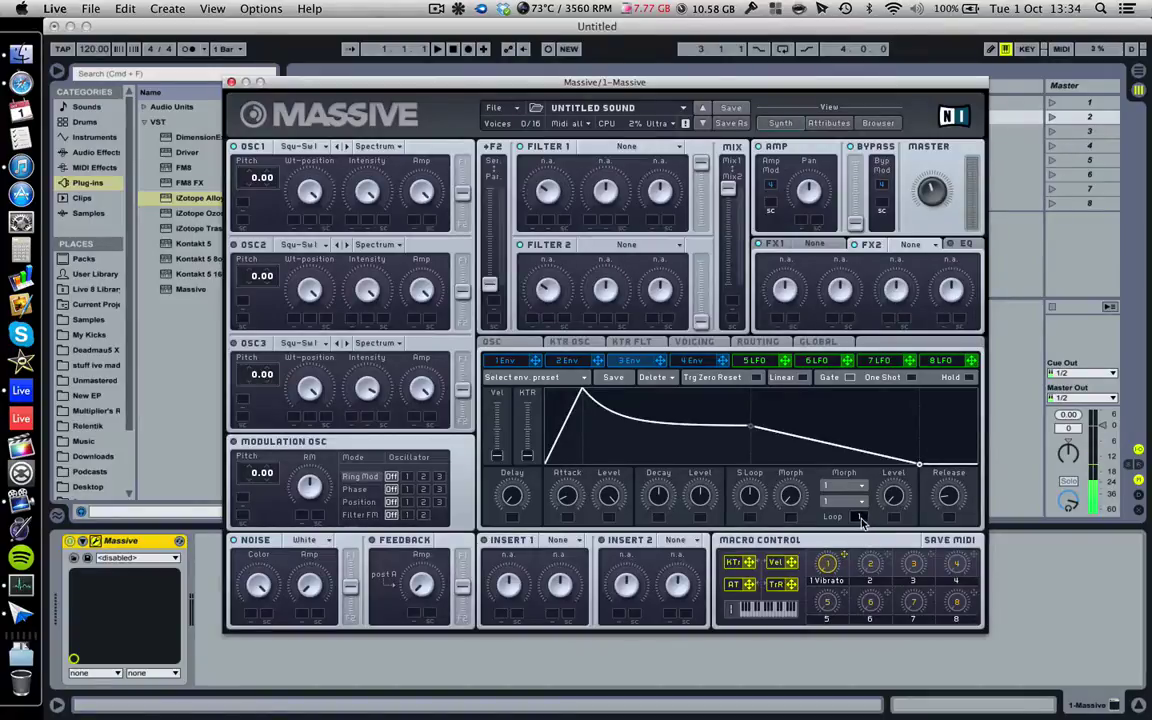
drag(858, 516, 862, 361)
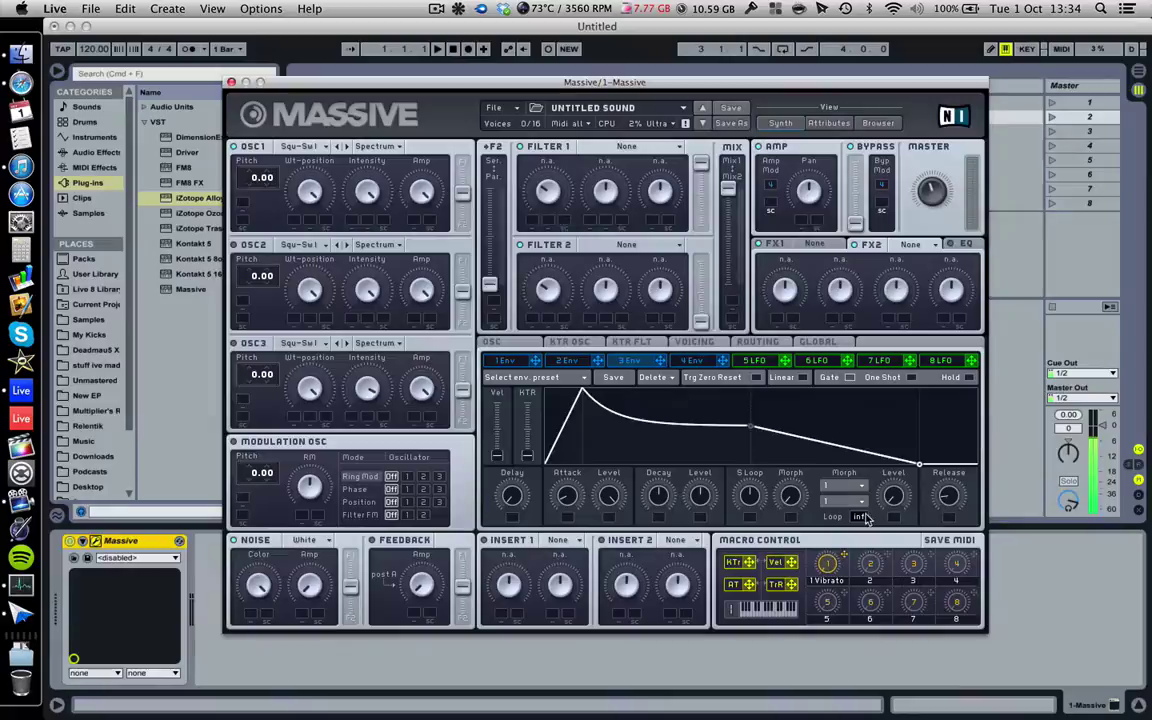
drag(862, 516, 869, 551)
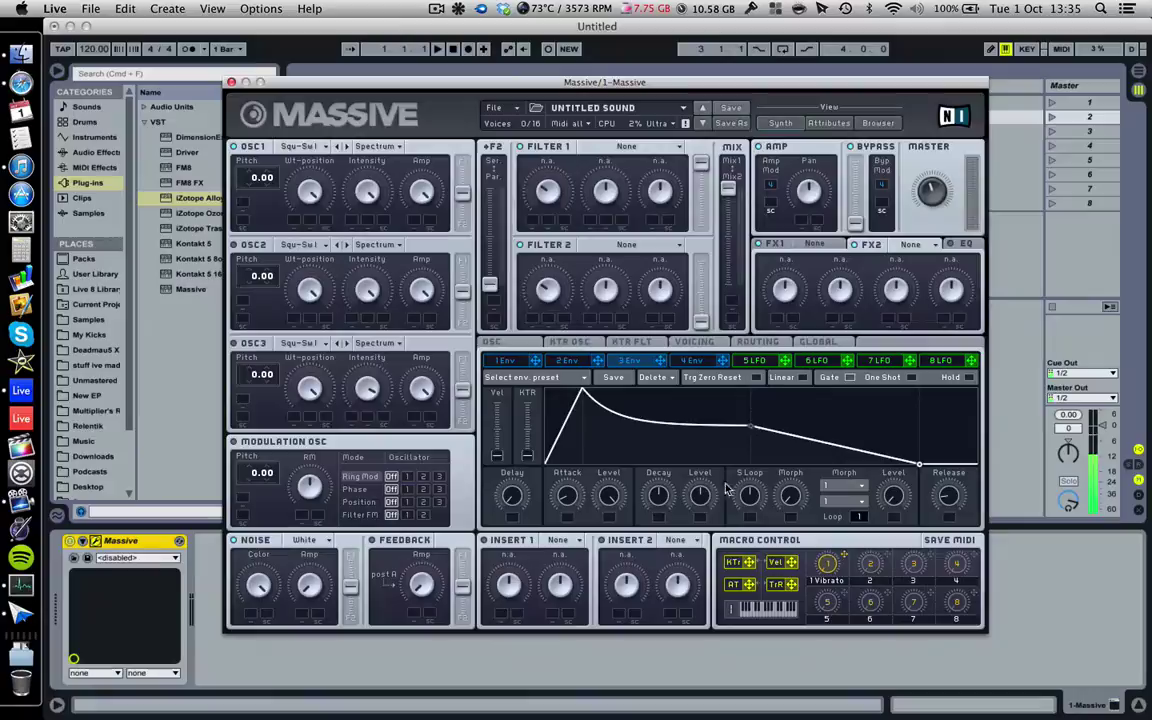
- Raise envelope 3's decay level almost to maximum and lift the sustain loop's end level slightly above zero
drag(700, 499, 820, 437)
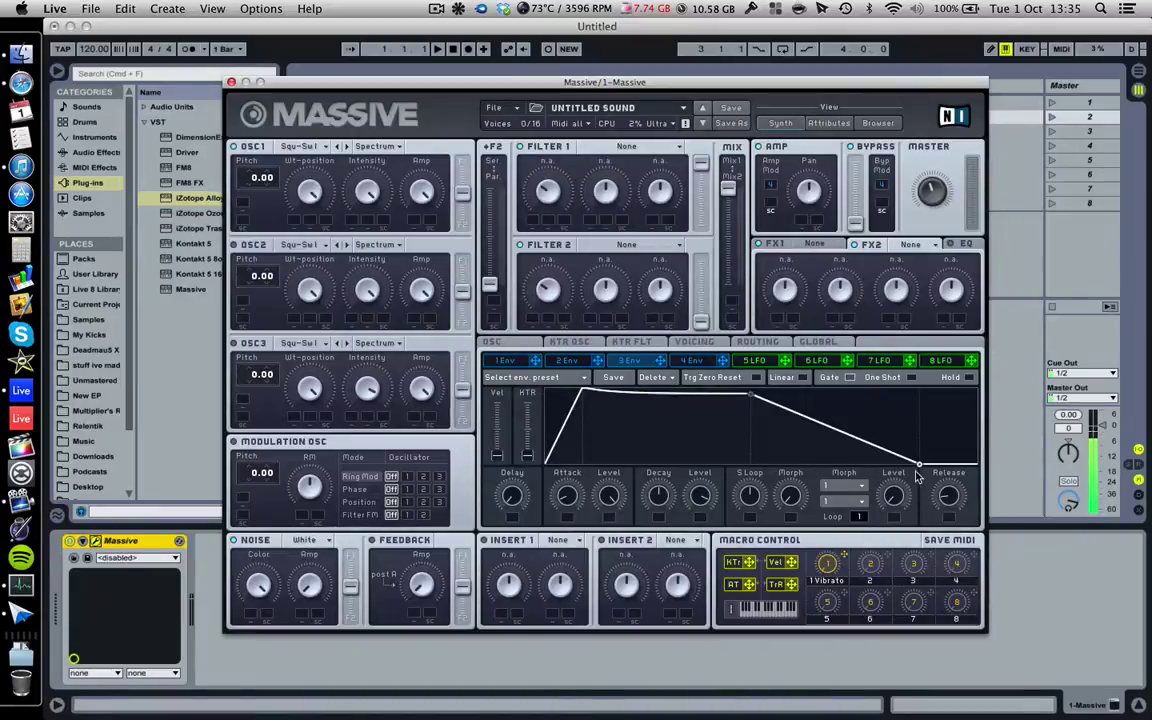
mouse_move(895, 502)
mouse_down()
mouse_move(890, 512)
mouse_move(880, 428)
mouse_move(880, 492)
mouse_up()
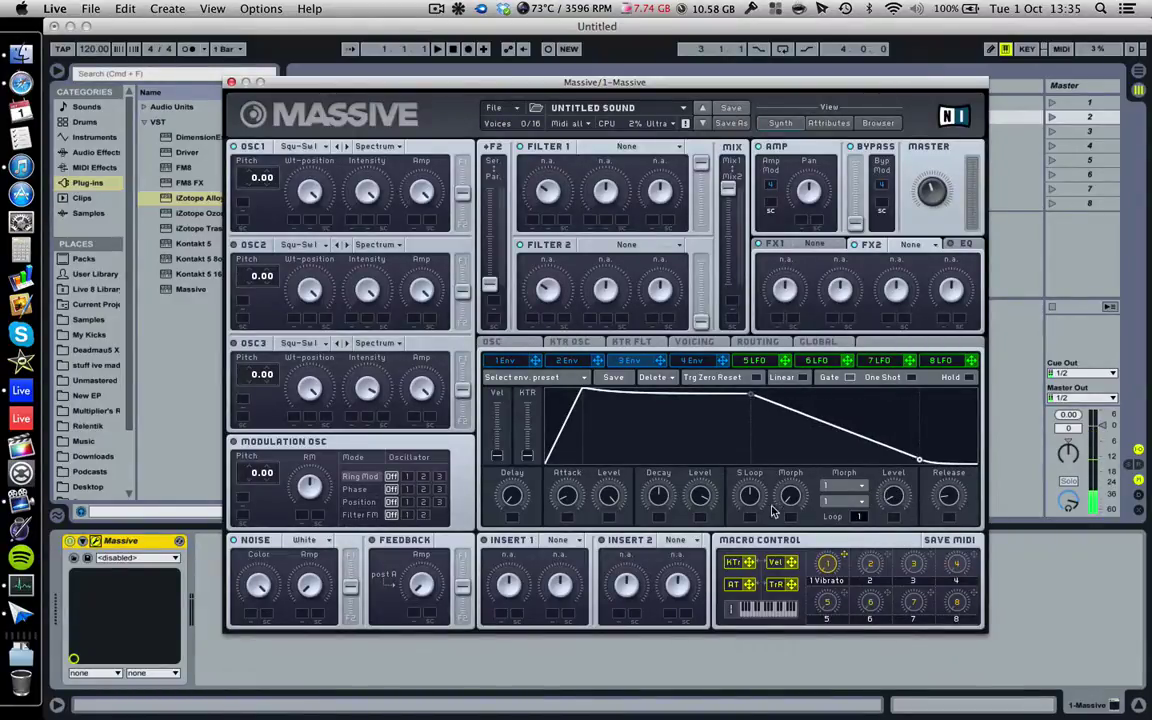
- Set envelope 3's first morph curve to Curve 2 and adjust the Morph amount to about halfway toward Linear
click(843, 490)
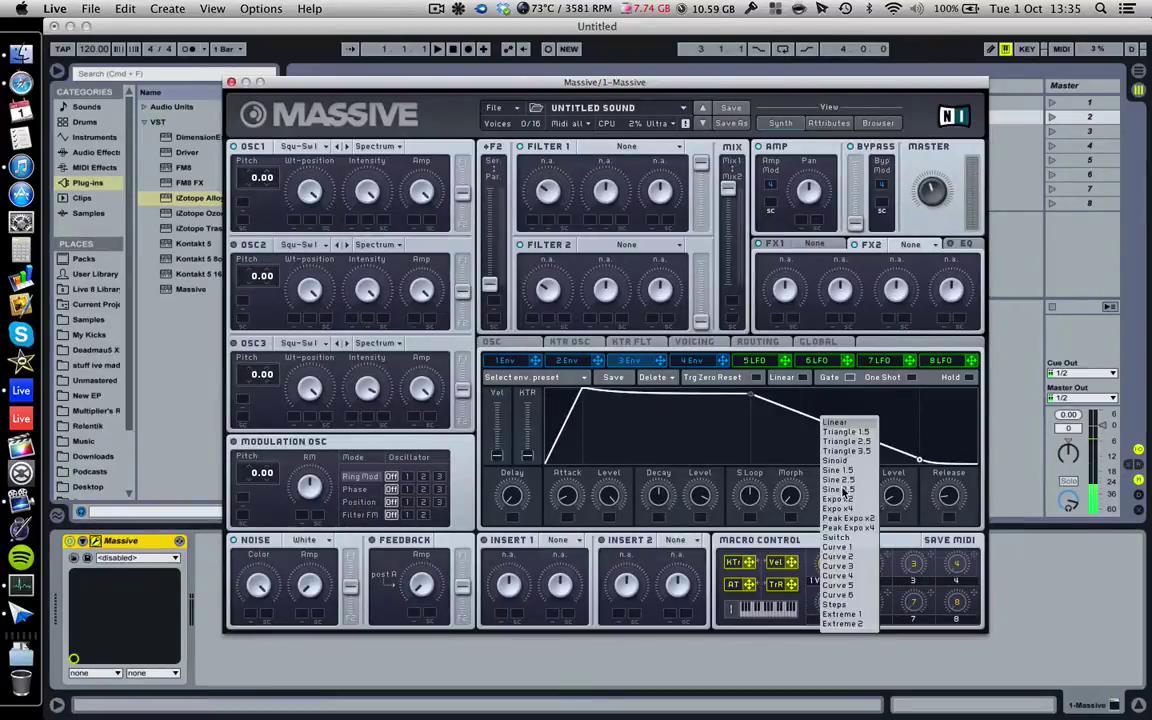
click(842, 558)
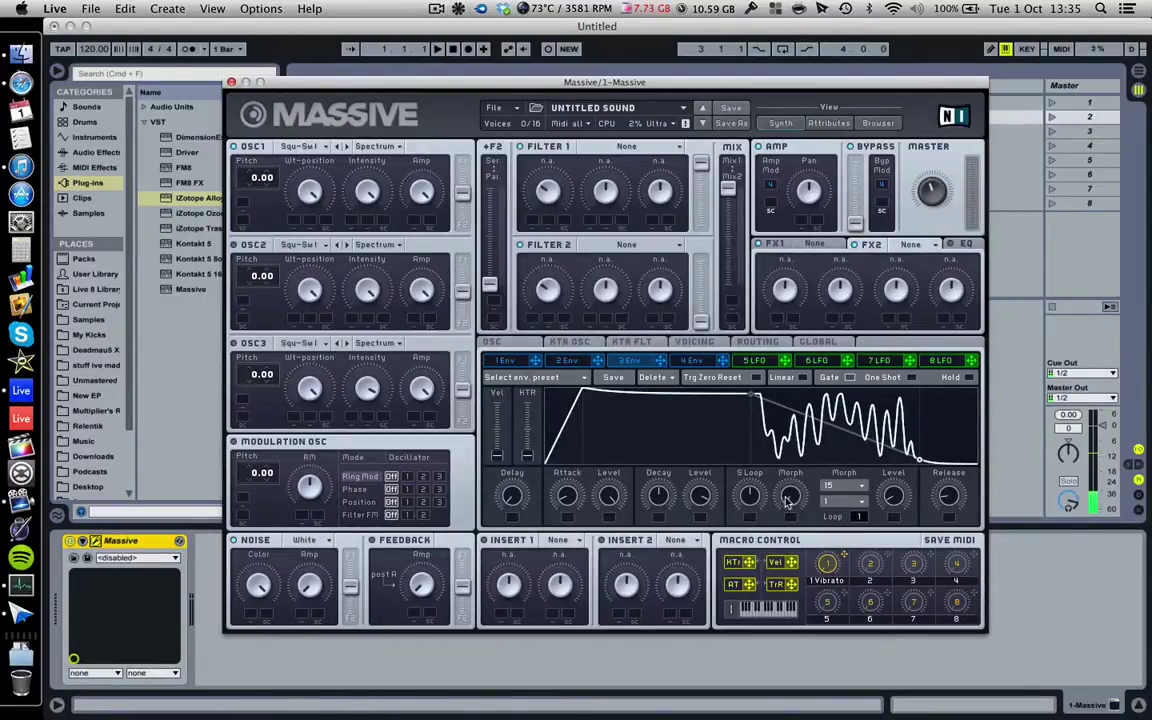
drag(789, 503, 802, 490)
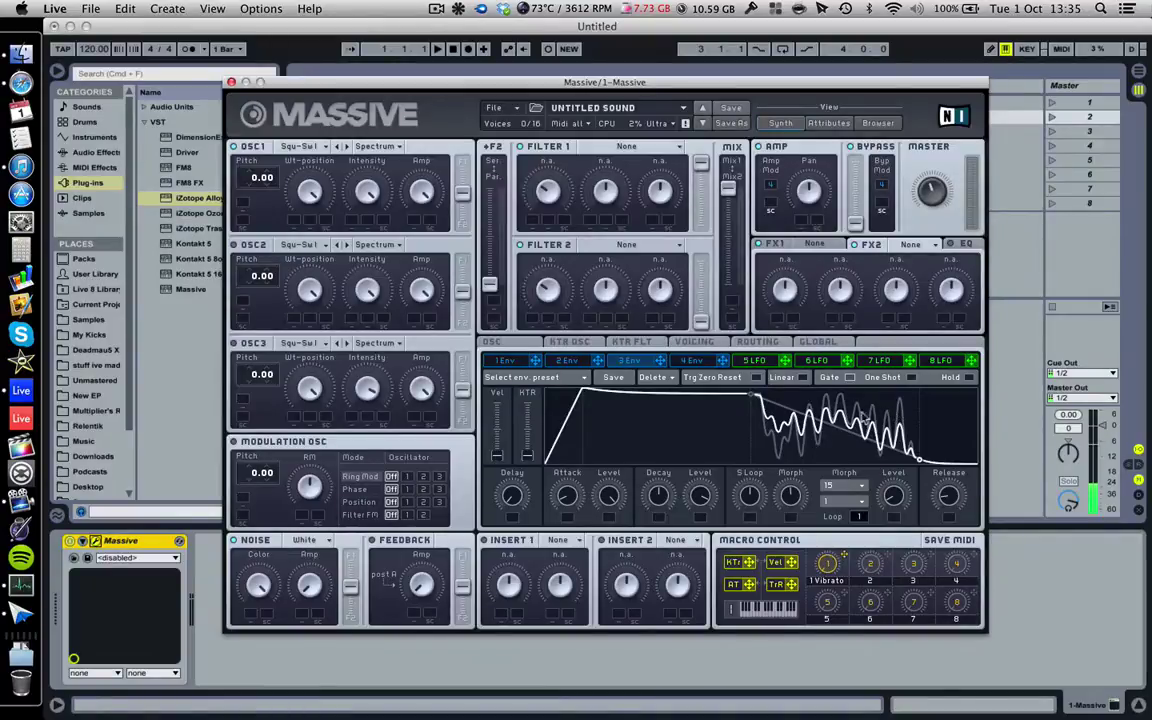
- Try Steps as envelope 3's second morph curve and return it to Linear
click(846, 503)
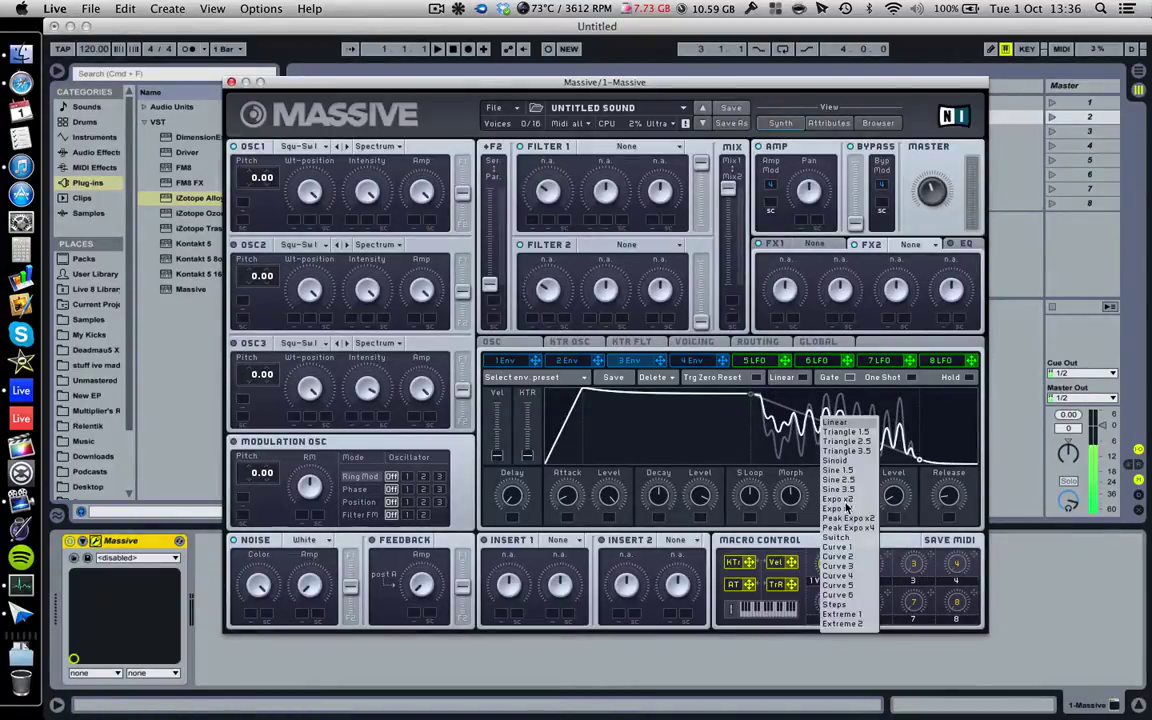
click(845, 606)
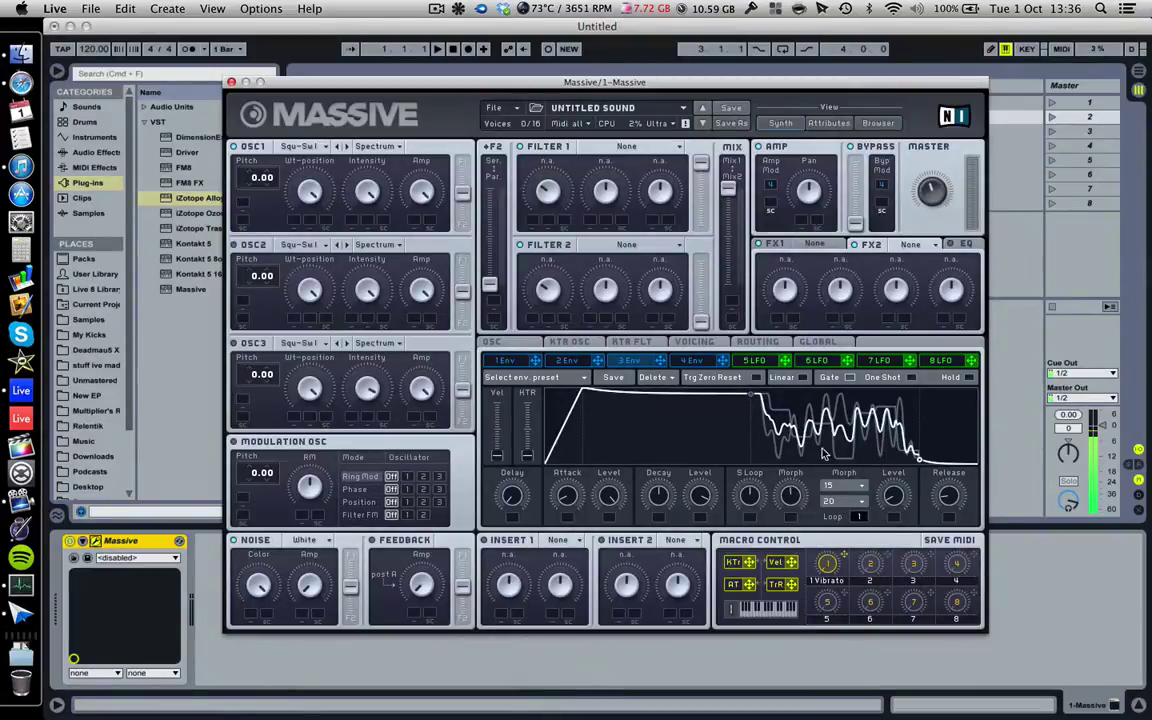
click(846, 486)
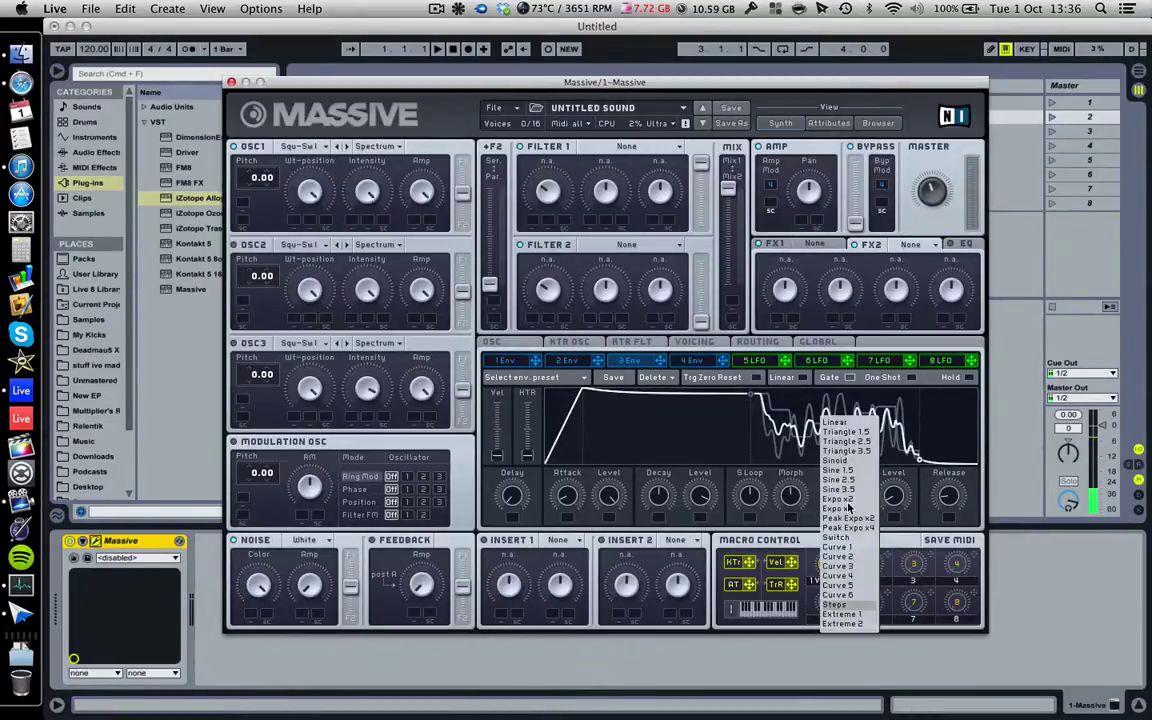
click(797, 475)
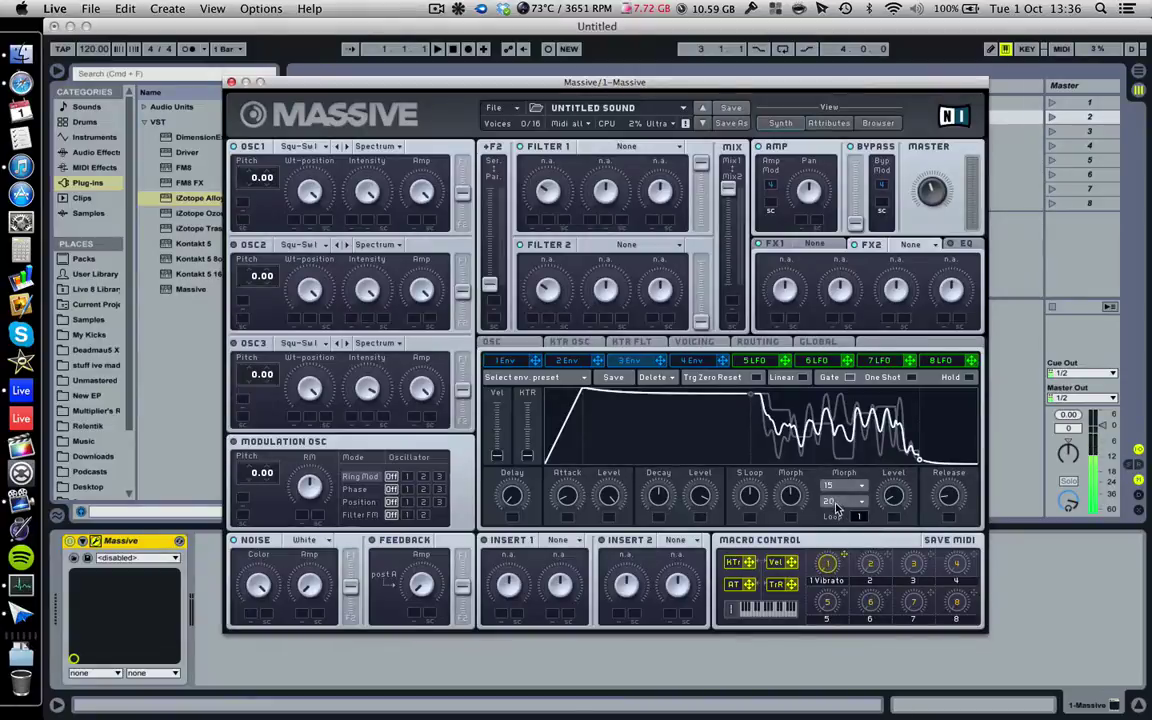
click(834, 504)
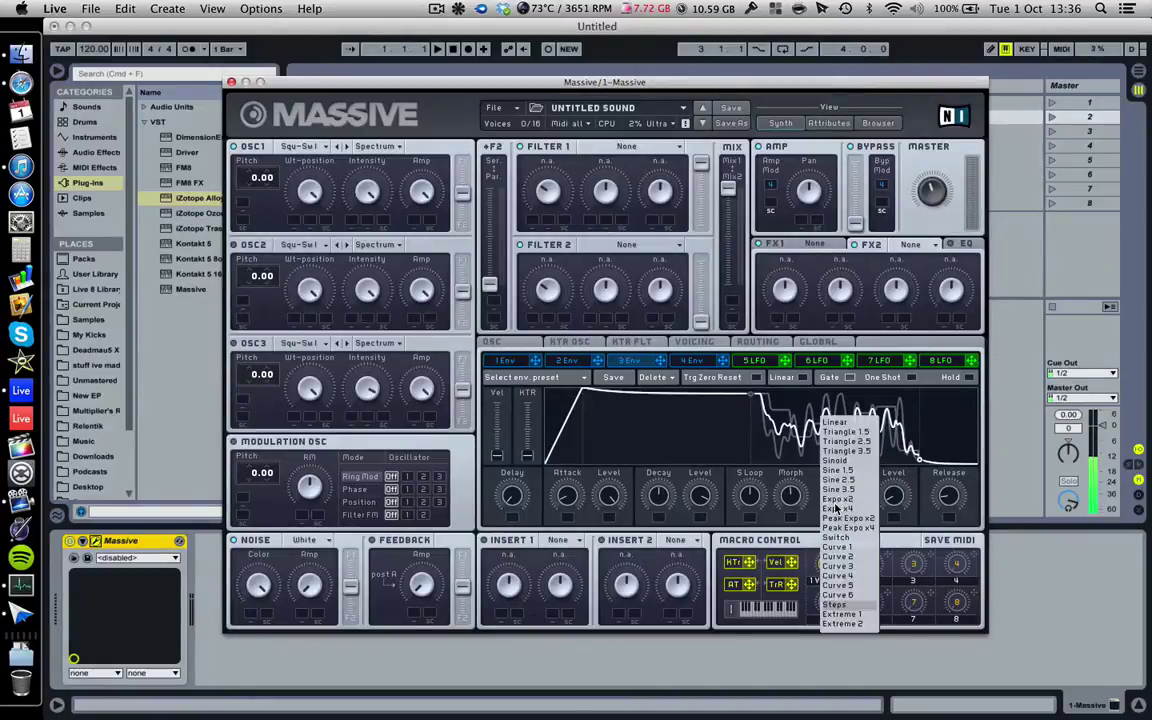
click(855, 429)
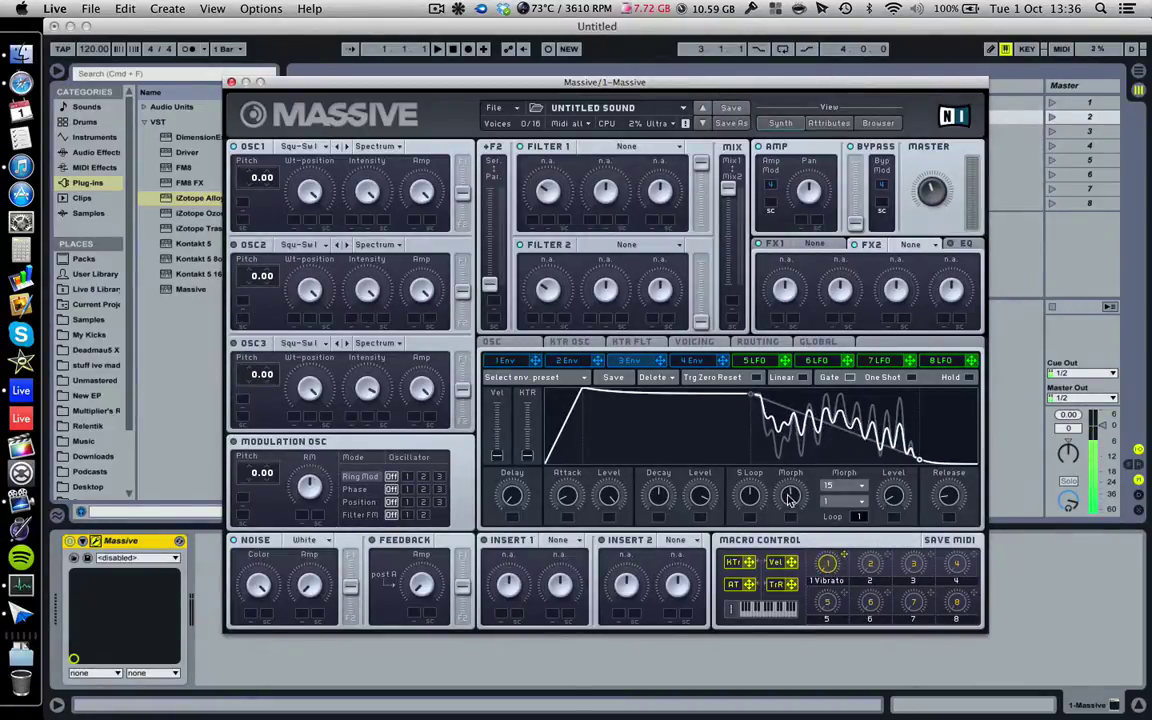
- Sweep the Morph amount between Curve 2 and Linear, ending close to the Curve 2 shape
drag(788, 499, 813, 558)
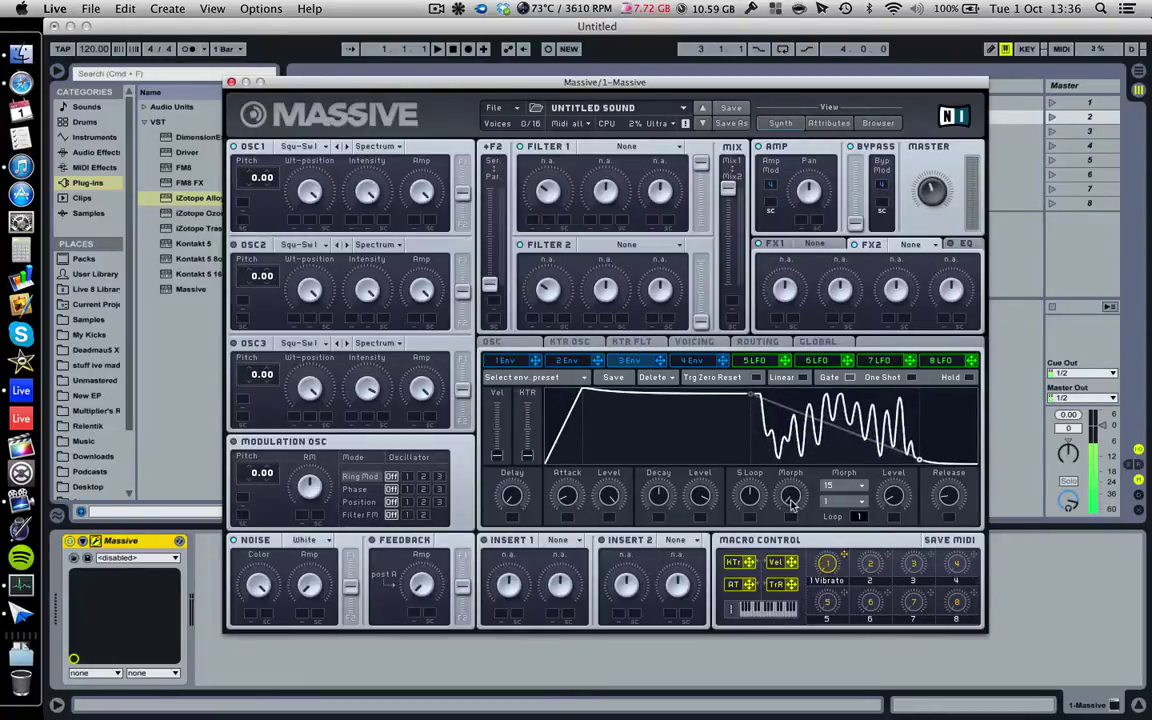
drag(791, 501, 826, 391)
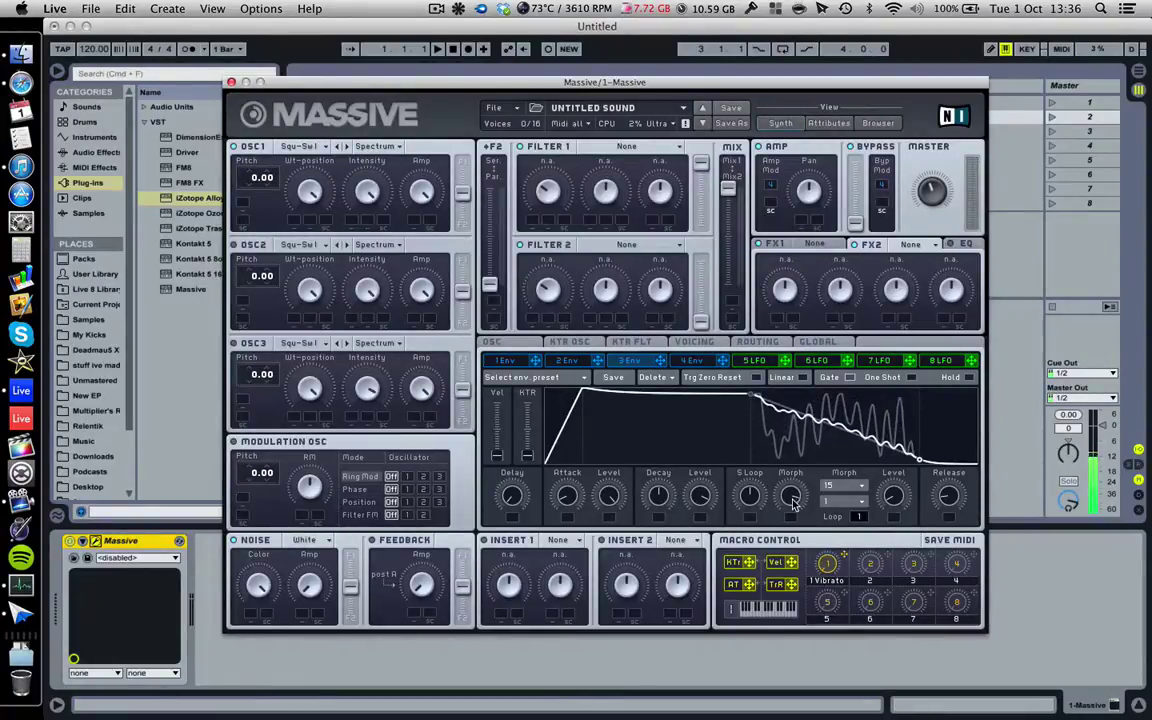
drag(793, 503, 793, 461)
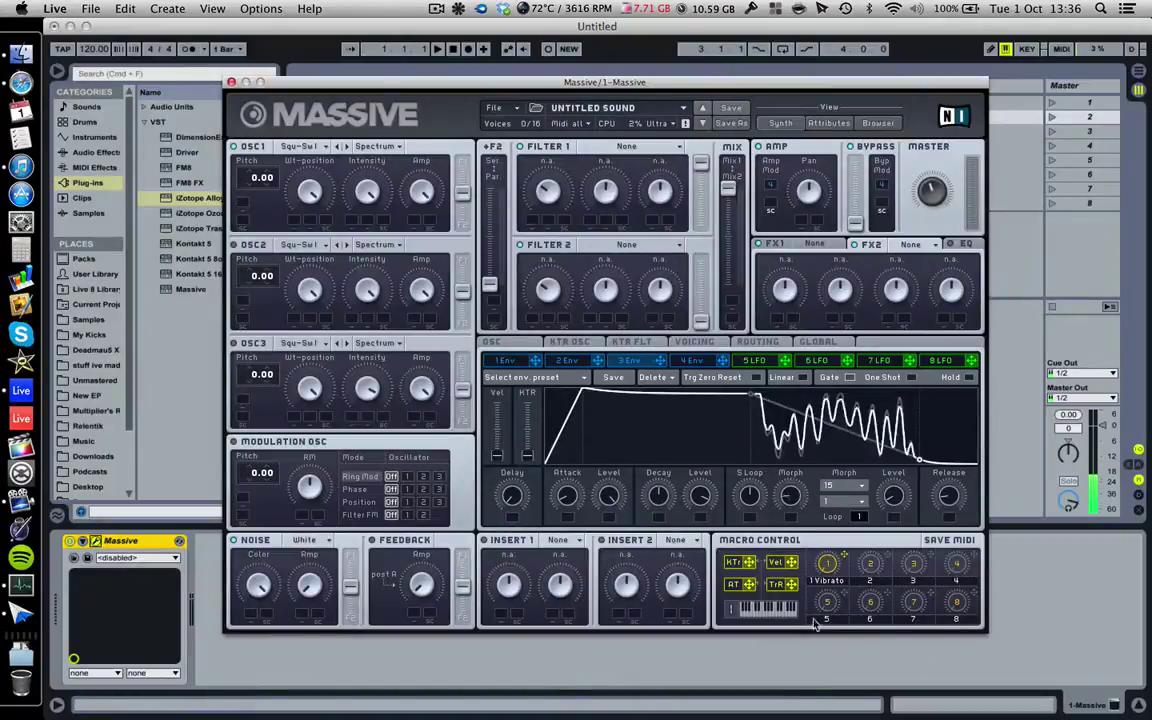
- Try Extreme 2 as the loop's first morph curve and change it to Sine 2.5
click(832, 501)
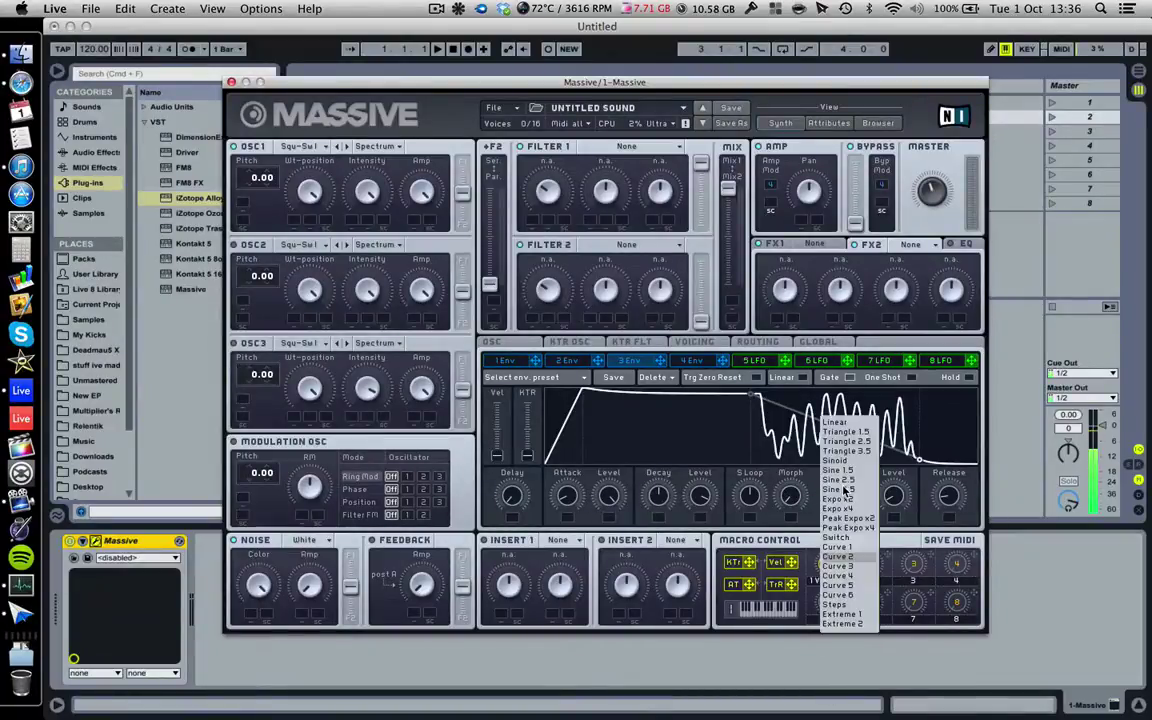
click(841, 625)
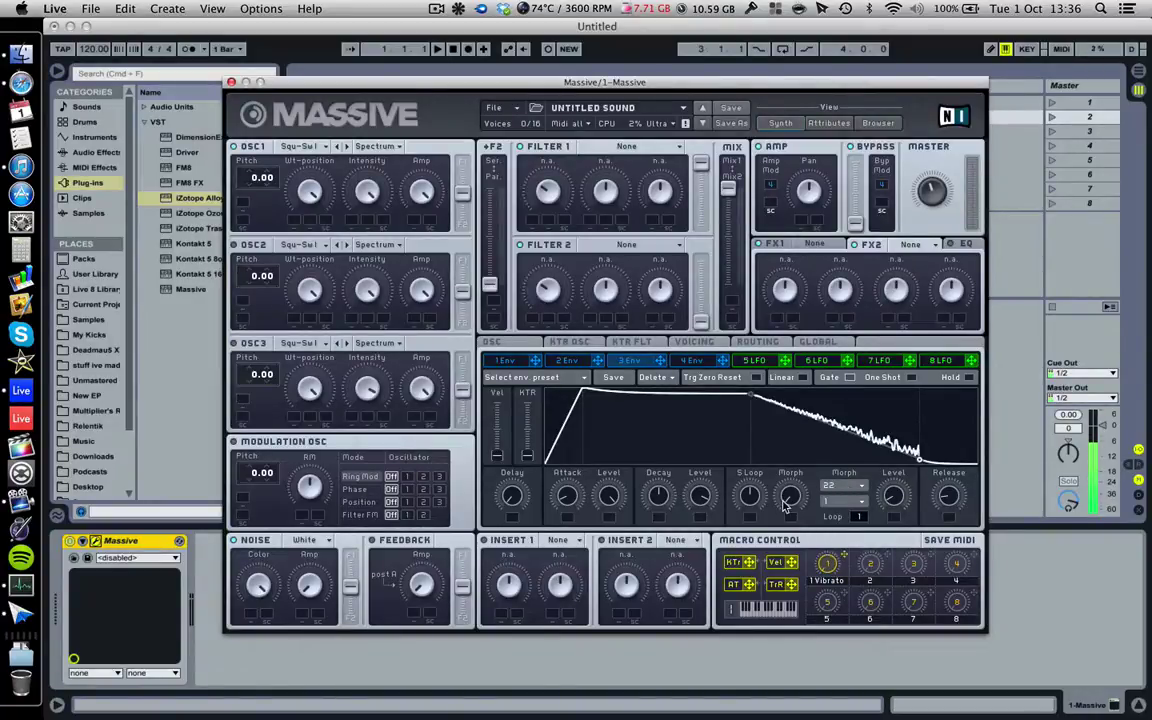
click(845, 487)
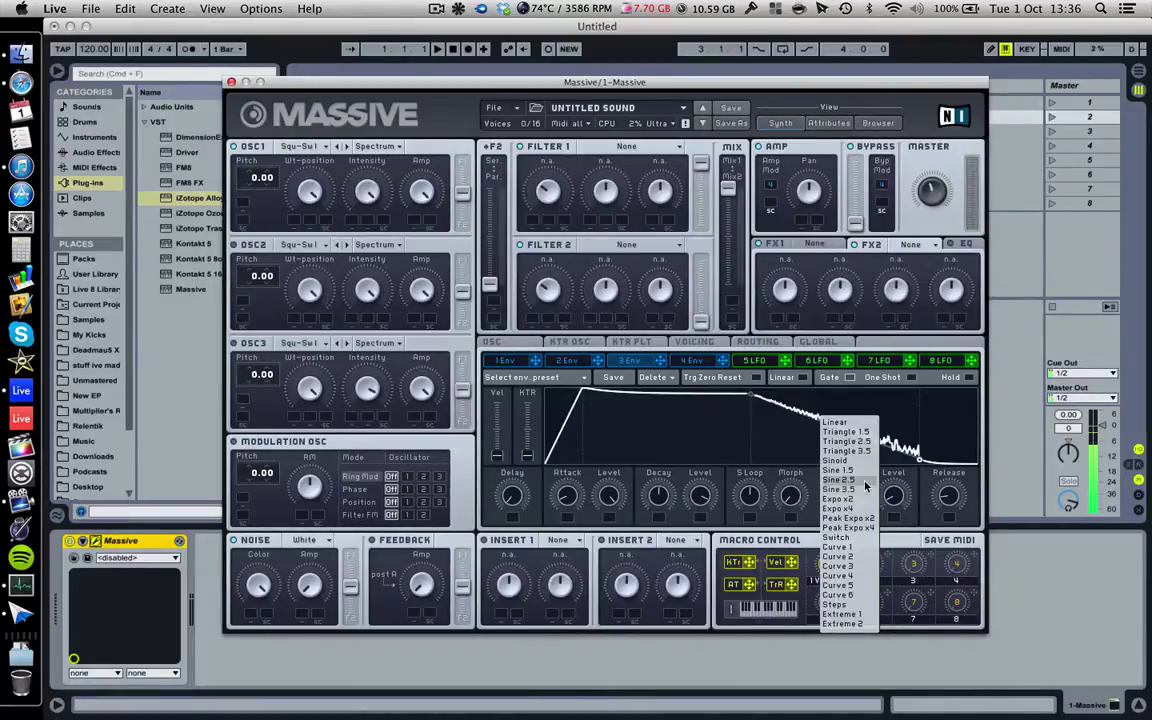
click(866, 488)
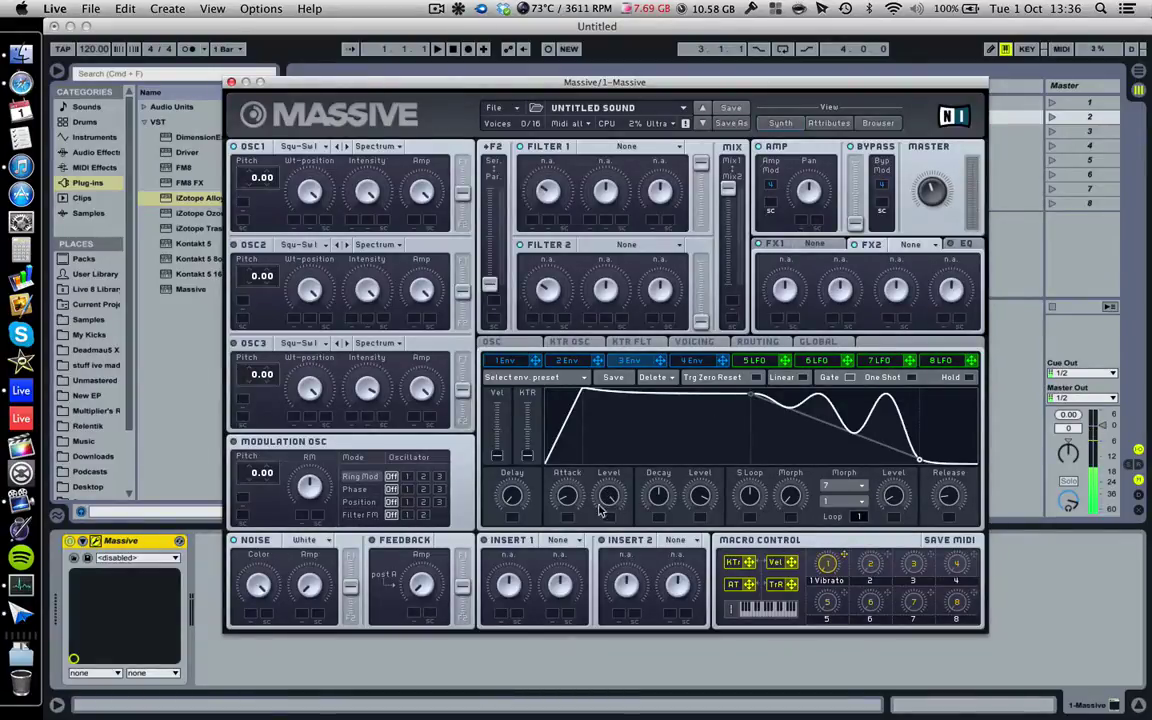
- Shorten envelope 3's decay, raise its decay level to maximum, and fine-tune the attack time
drag(655, 494, 676, 580)
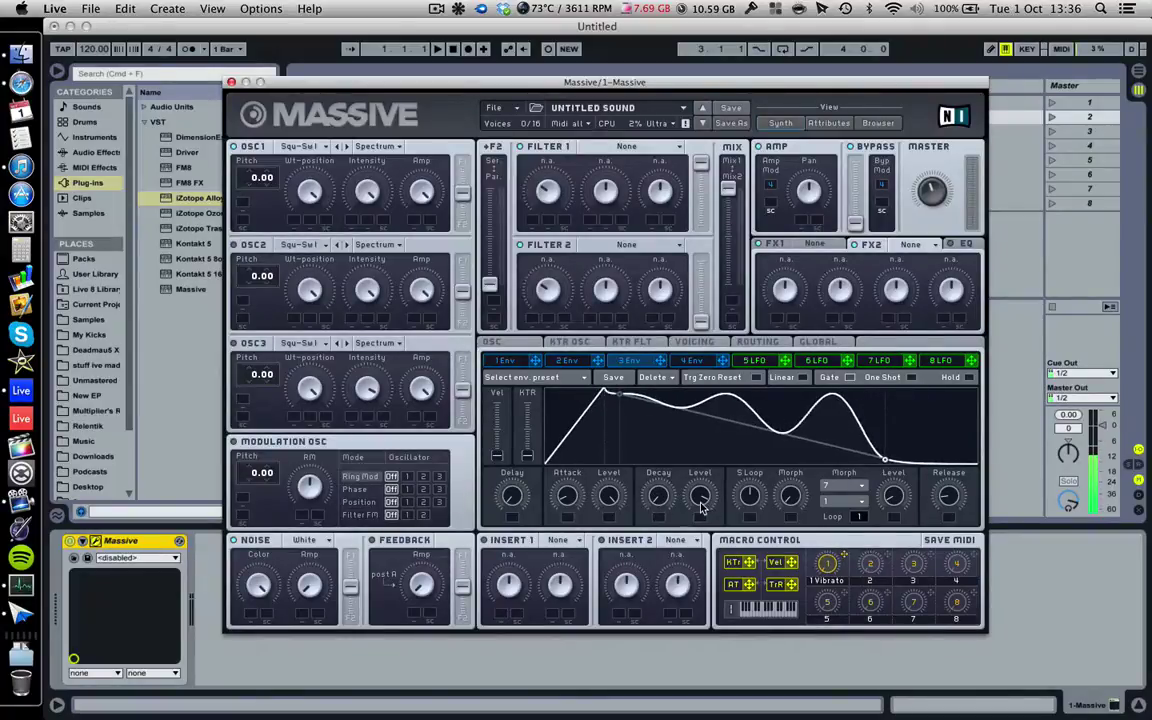
drag(702, 506, 705, 452)
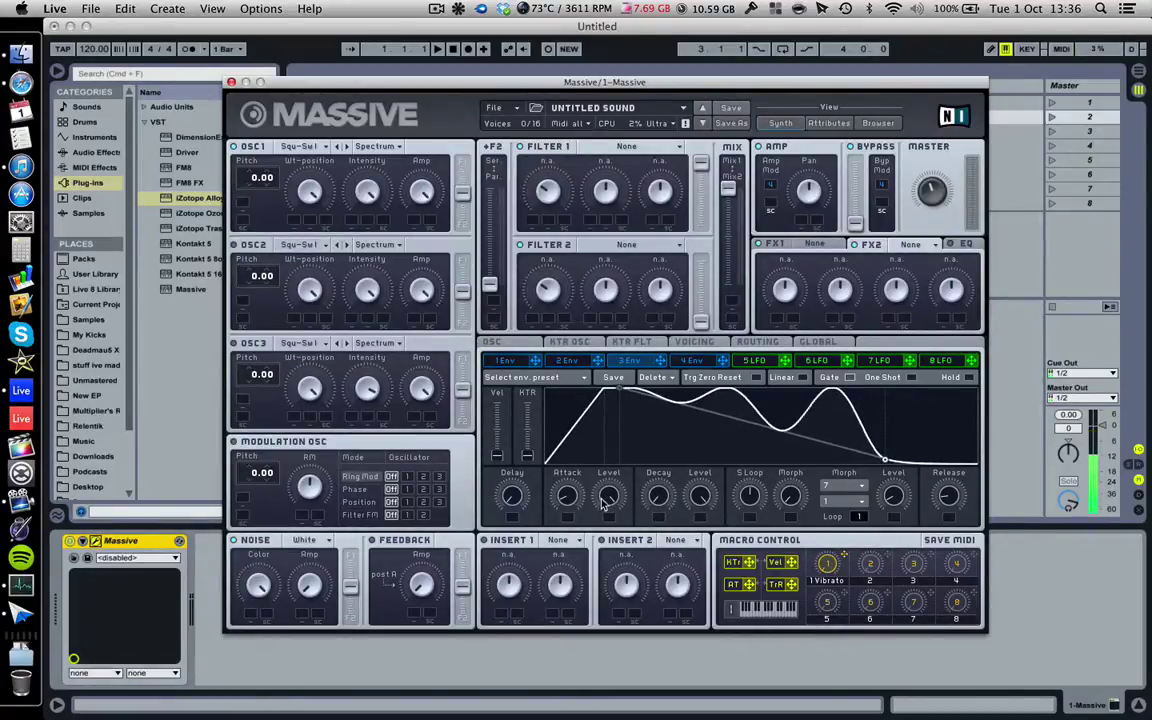
drag(571, 498, 580, 473)
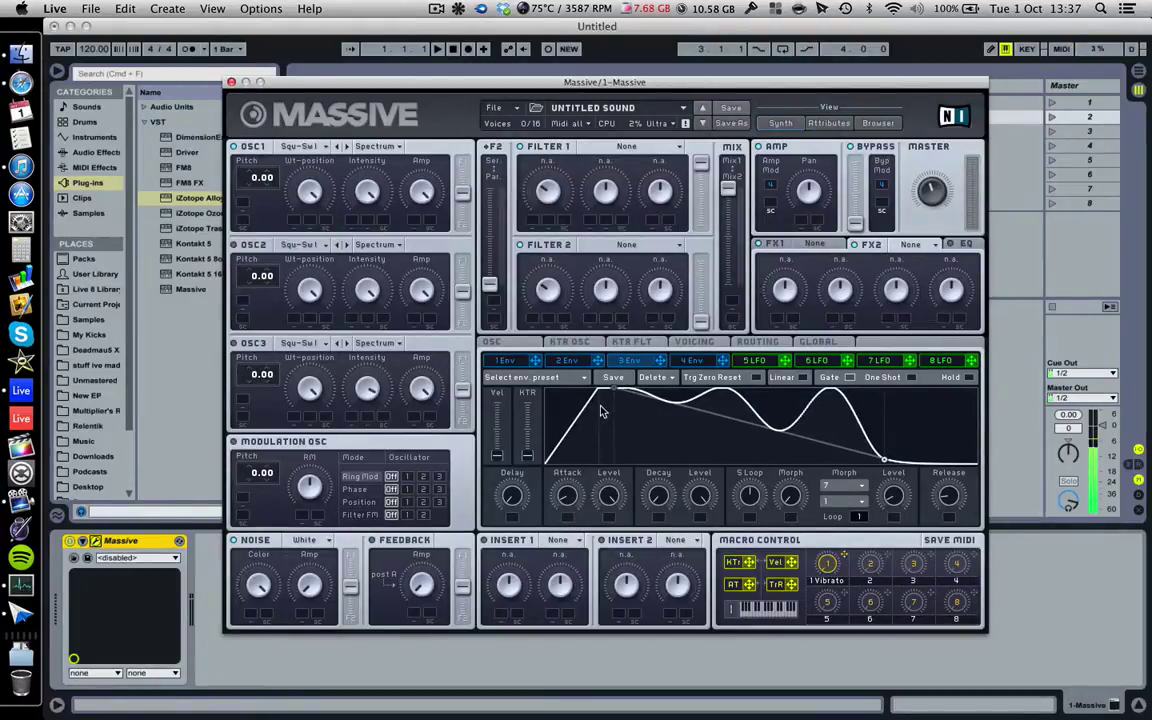
- Try Curve 4 as the loop's first morph curve and return it to Sine 2.5
click(845, 486)
click(866, 582)
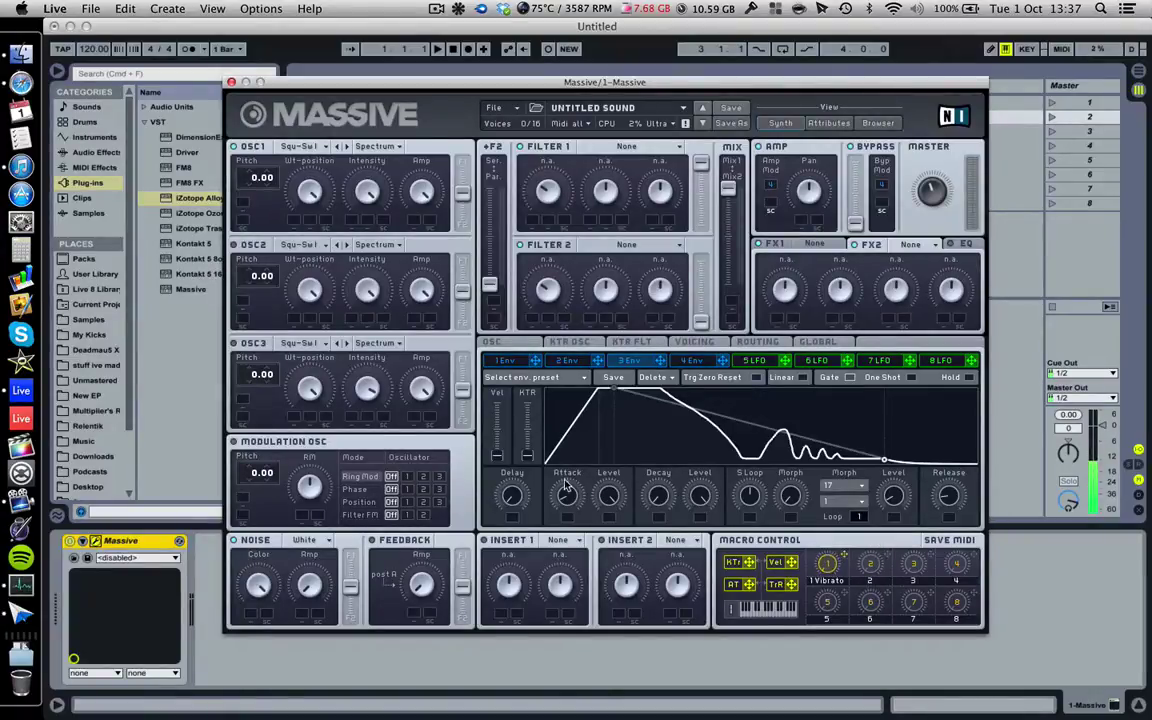
click(843, 485)
click(845, 482)
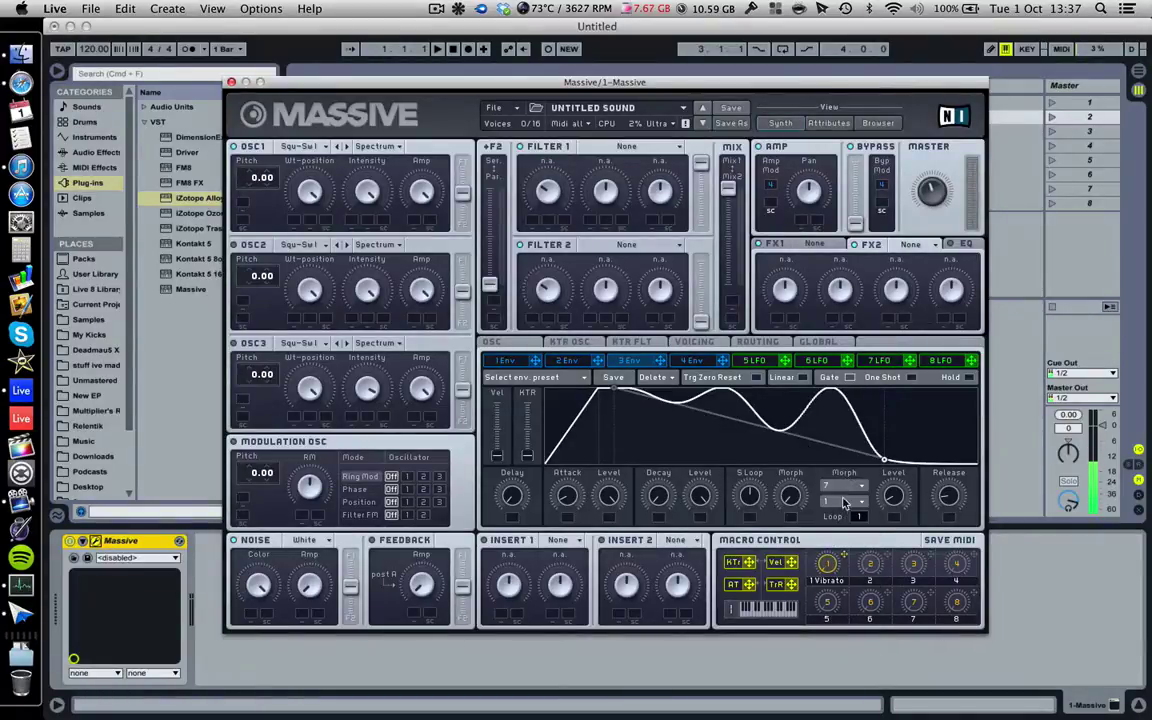
- Set the second morph curve to Curve 5 and the first to Extreme 2, with the Morph amount turned mostly toward Curve 5
click(843, 501)
click(843, 586)
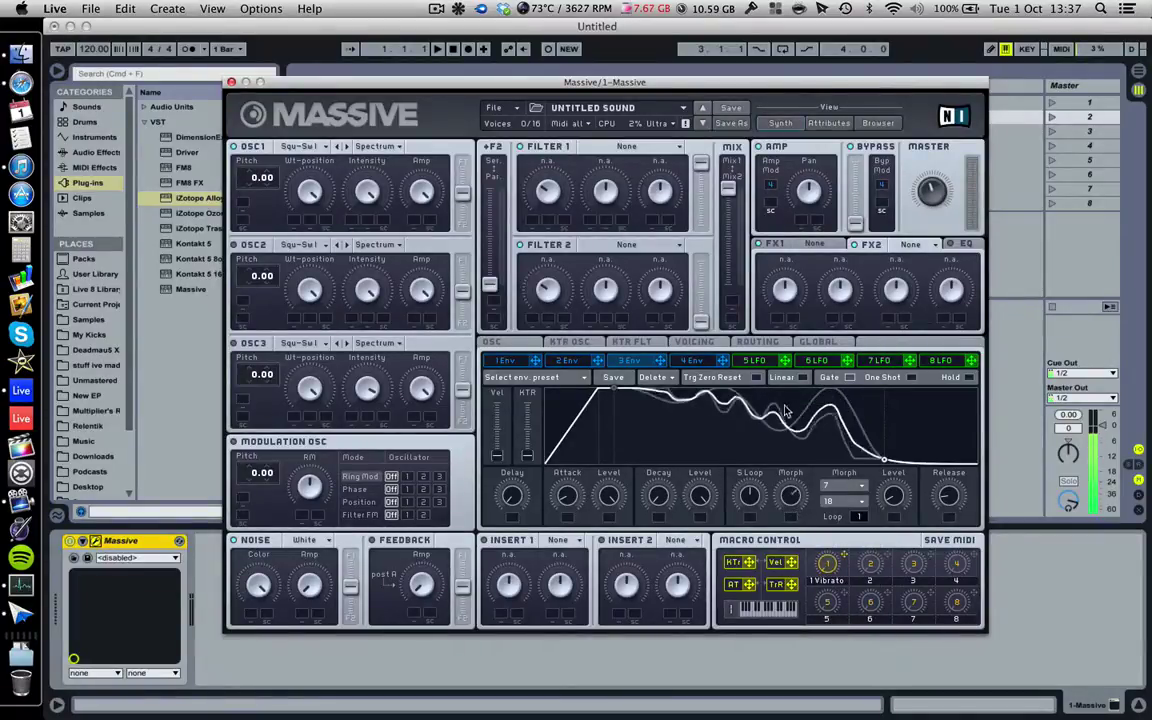
click(843, 500)
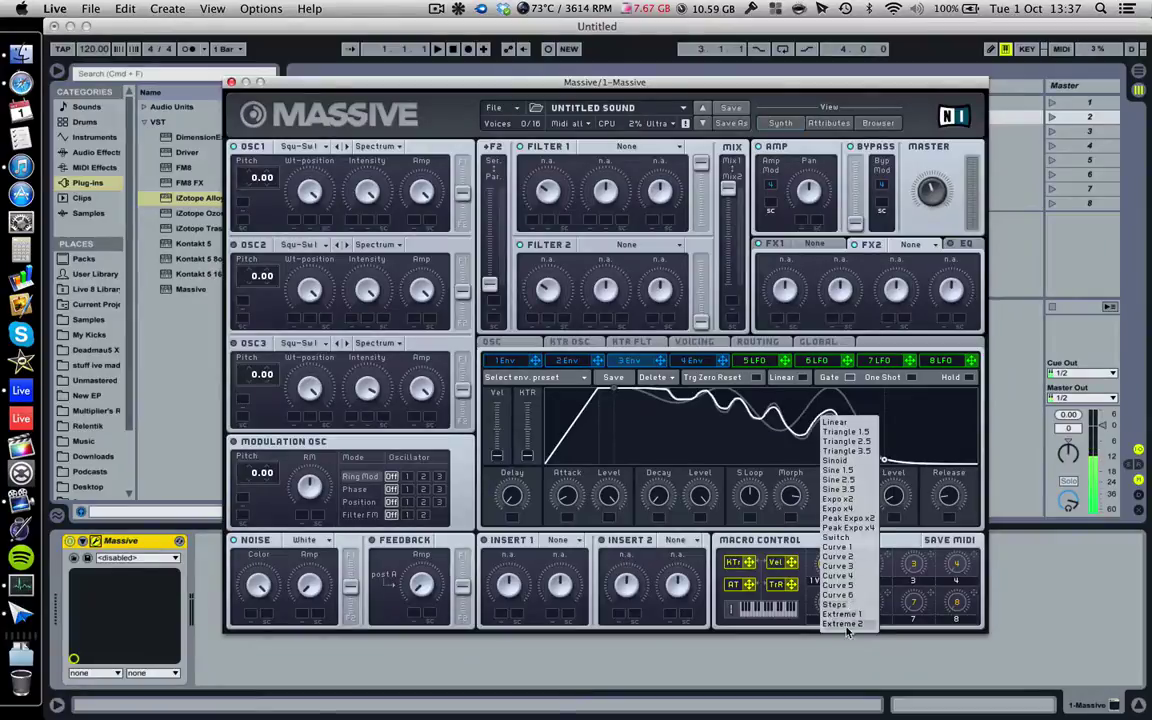
click(849, 597)
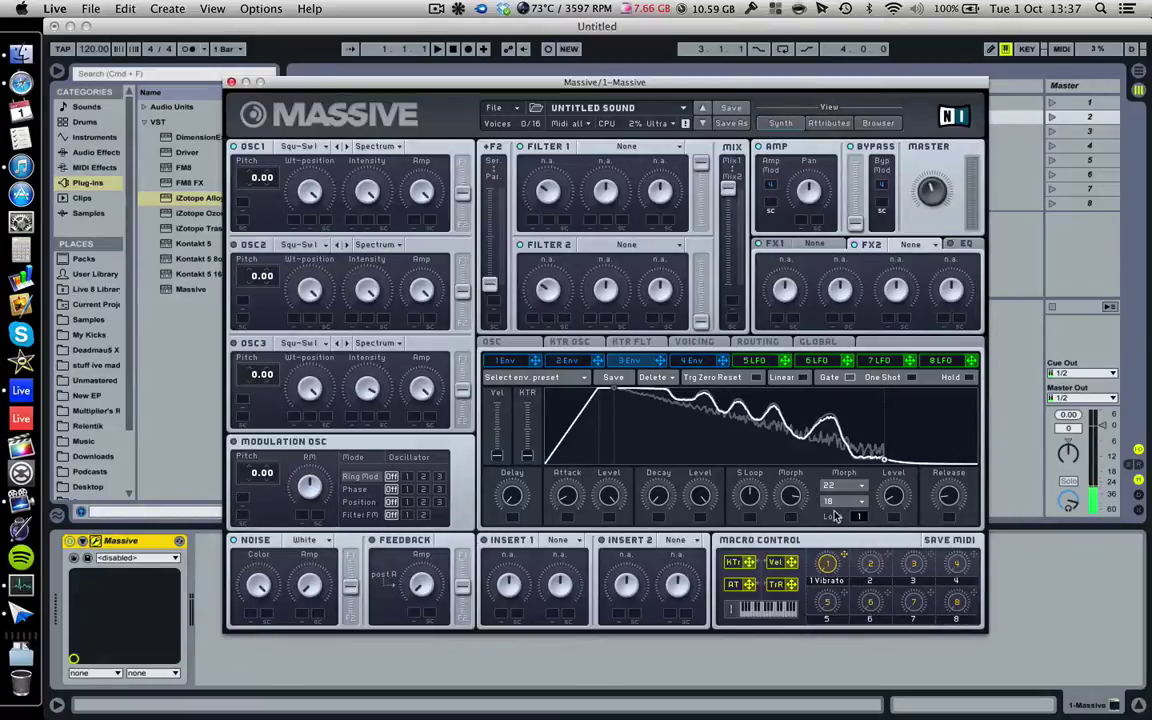
- Switch envelope 3's loop off and back to 1, and set the loop count to infinite
click(859, 518)
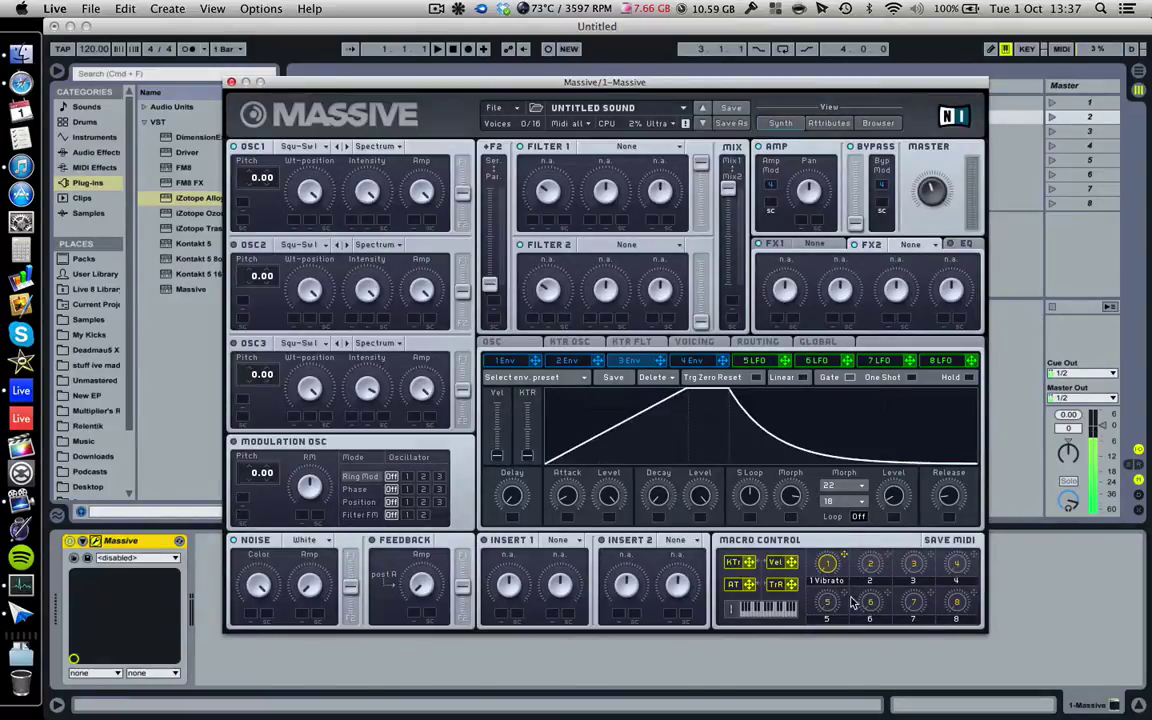
click(859, 518)
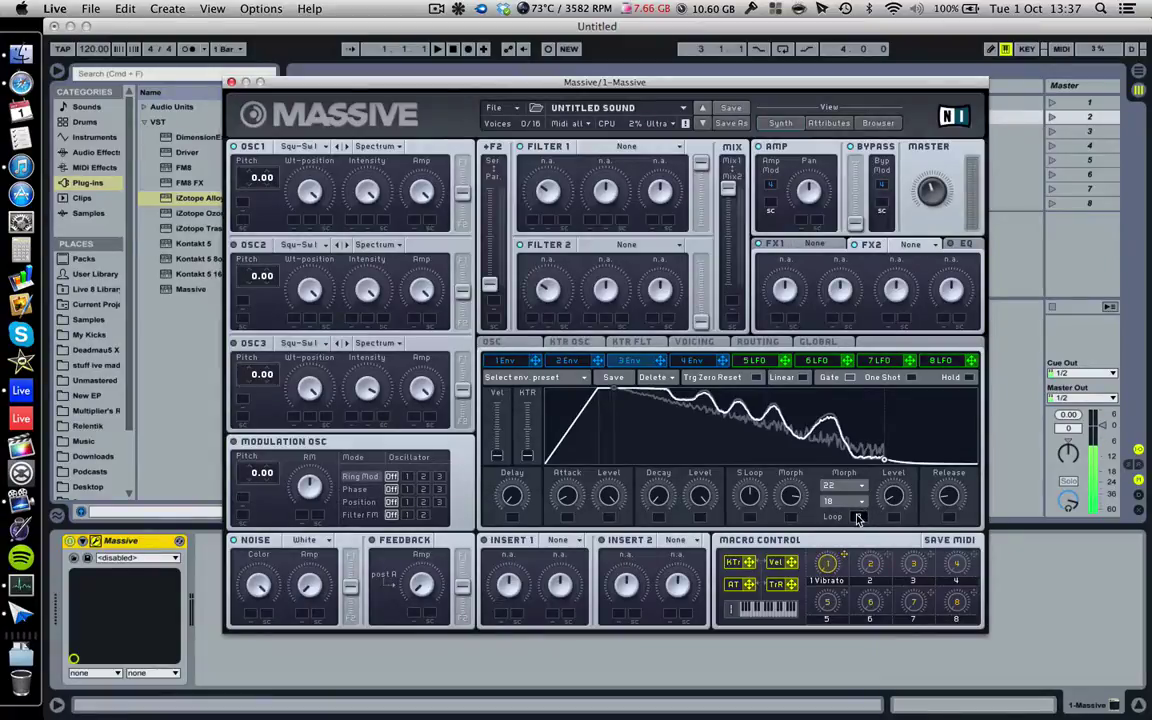
drag(857, 522, 845, 311)
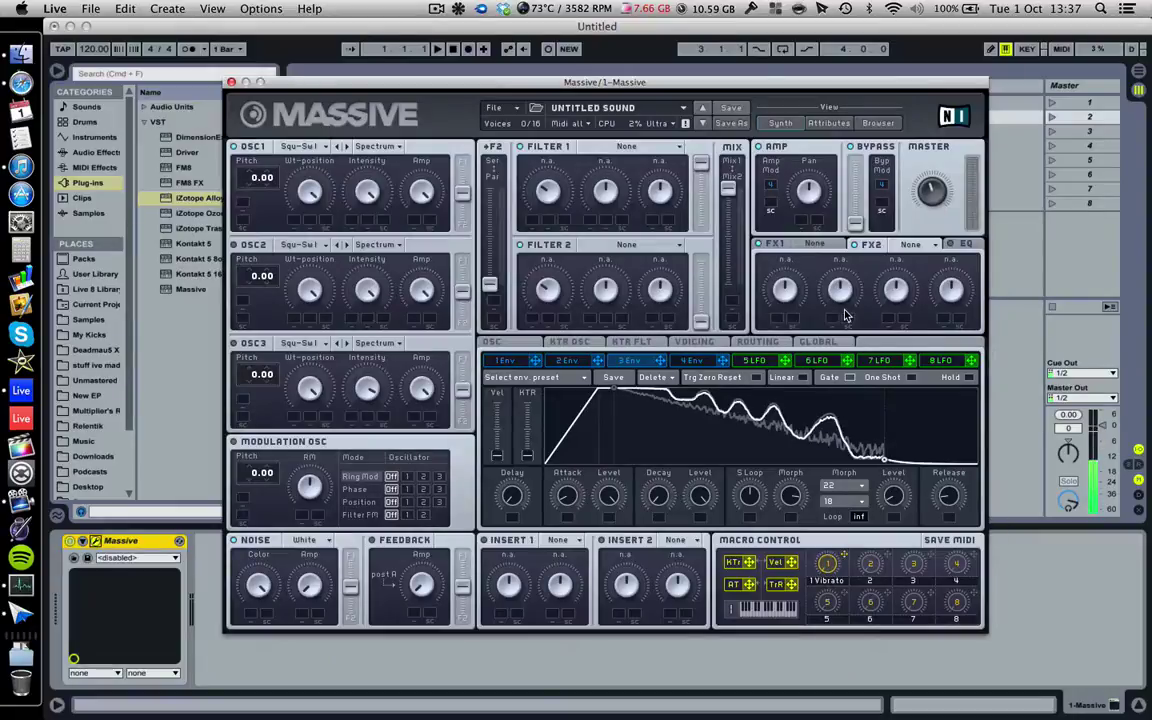